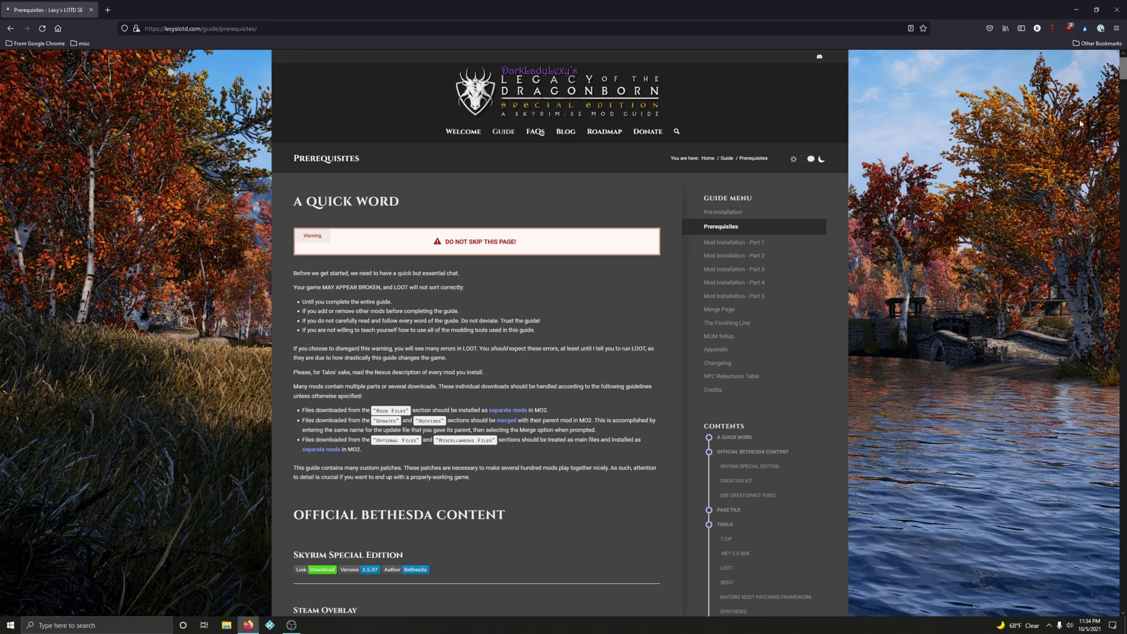
# Step: Minimize Firefox after reading the LOTD guide's Prerequisites page to reveal the desktop
pyautogui.click(1077, 9)
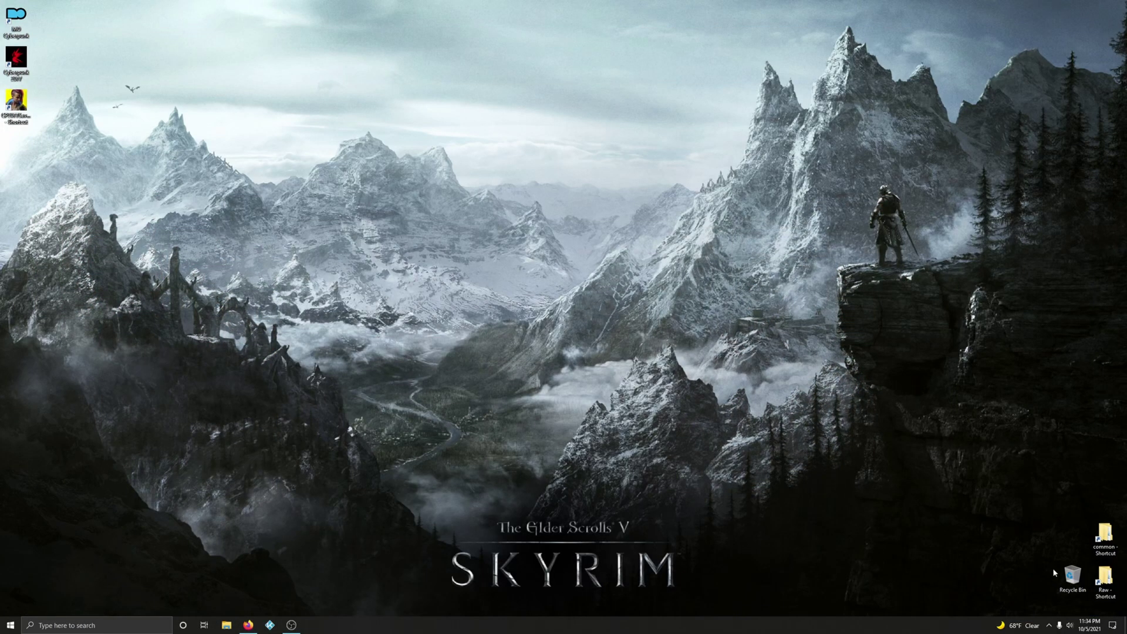
# Step: Uninstall Skyrim Special Edition from the Steam library via Manage > Uninstall, then close Steam
pyautogui.click(1050, 626)
pyautogui.click(1022, 591)
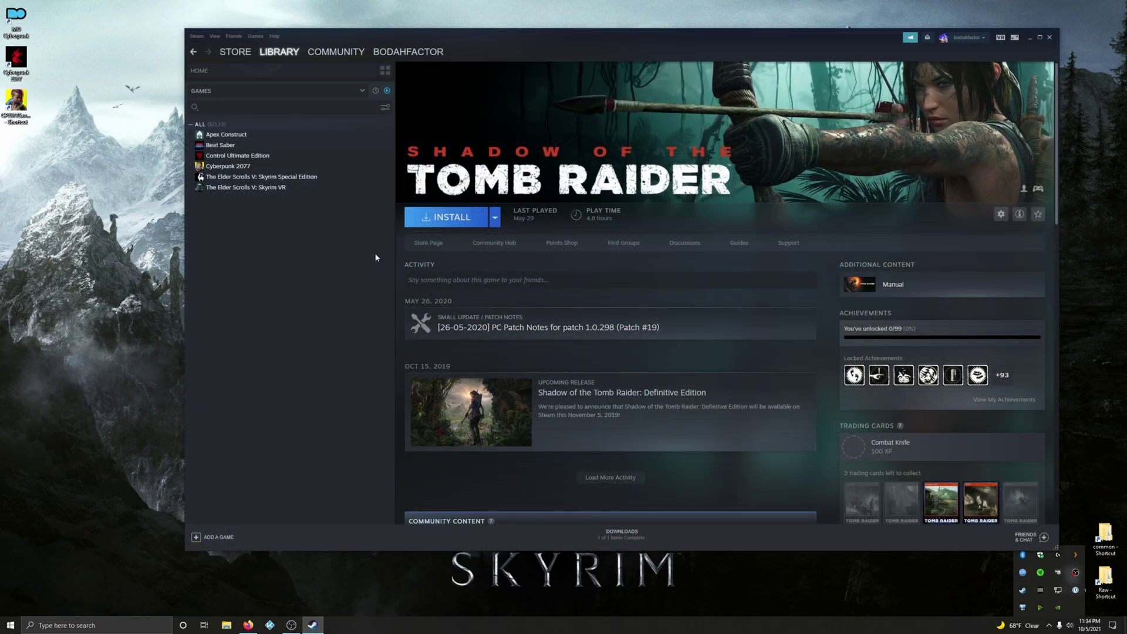
pyautogui.click(236, 177)
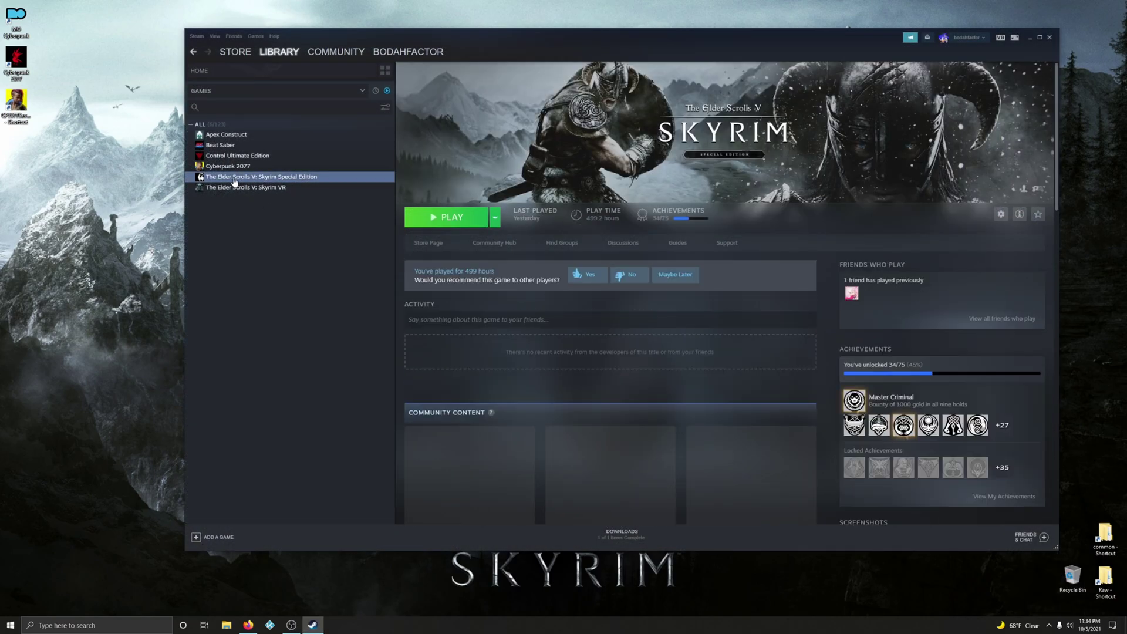
pyautogui.rightClick(230, 180)
pyautogui.moveTo(241, 220)
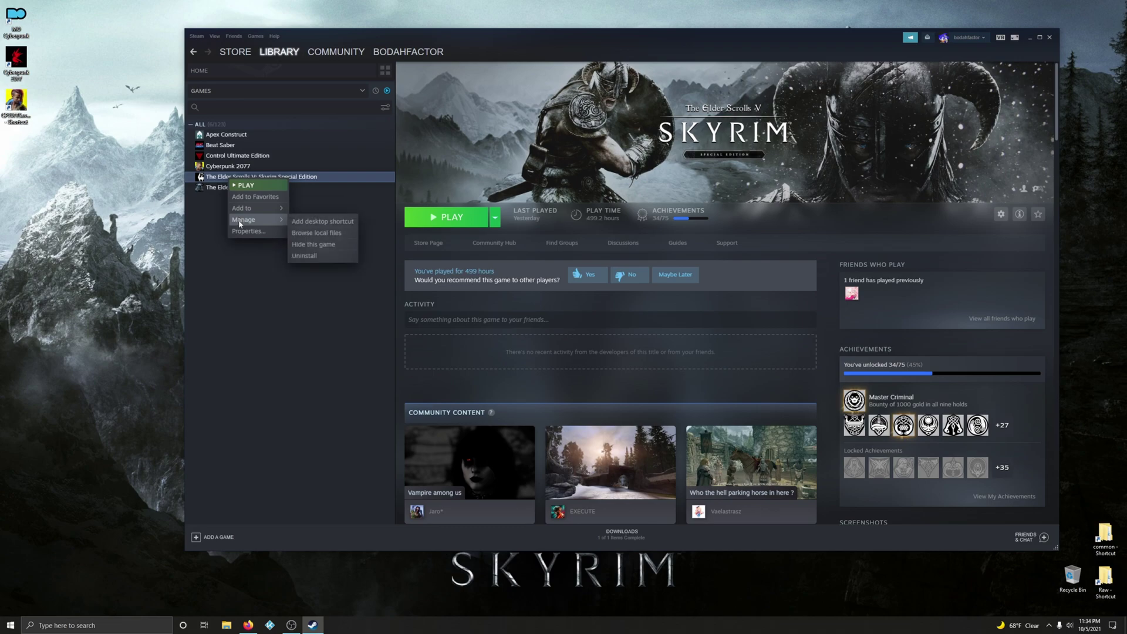
pyautogui.click(304, 256)
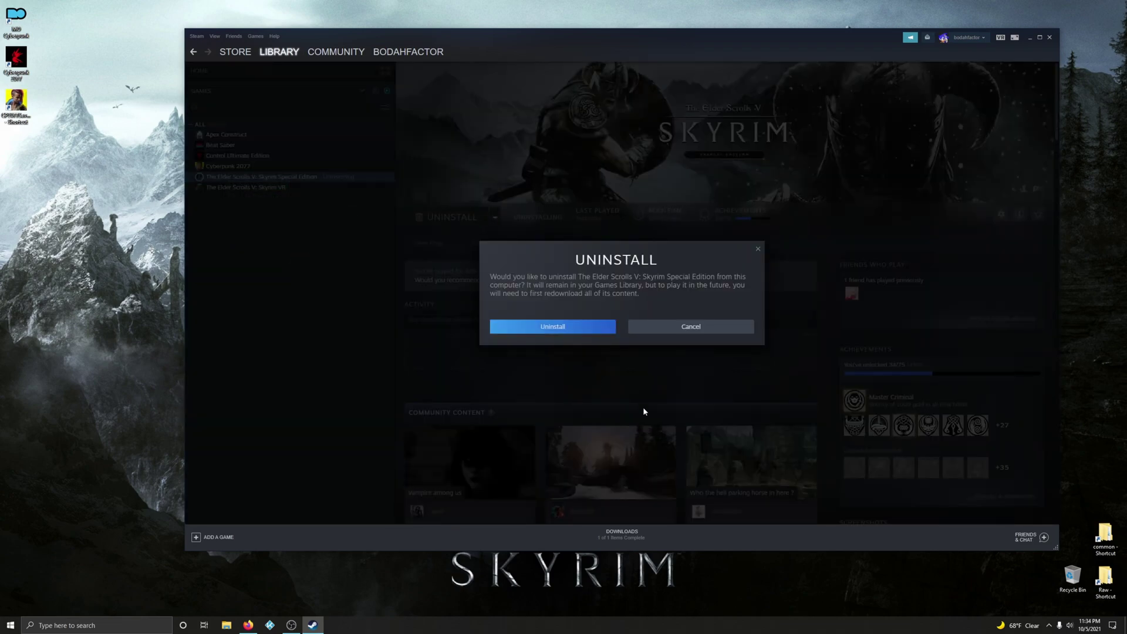
pyautogui.click(571, 327)
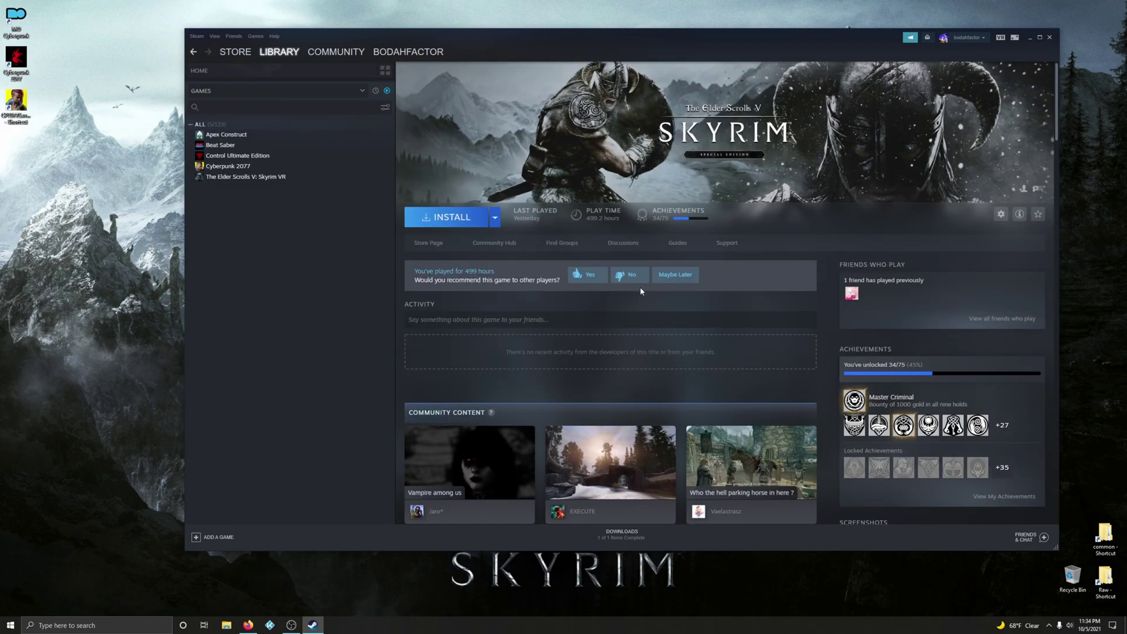
pyautogui.click(1050, 38)
# Step: Delete the leftover Skyrim Special Edition folder from Steam's common games folder
pyautogui.doubleClick(1107, 542)
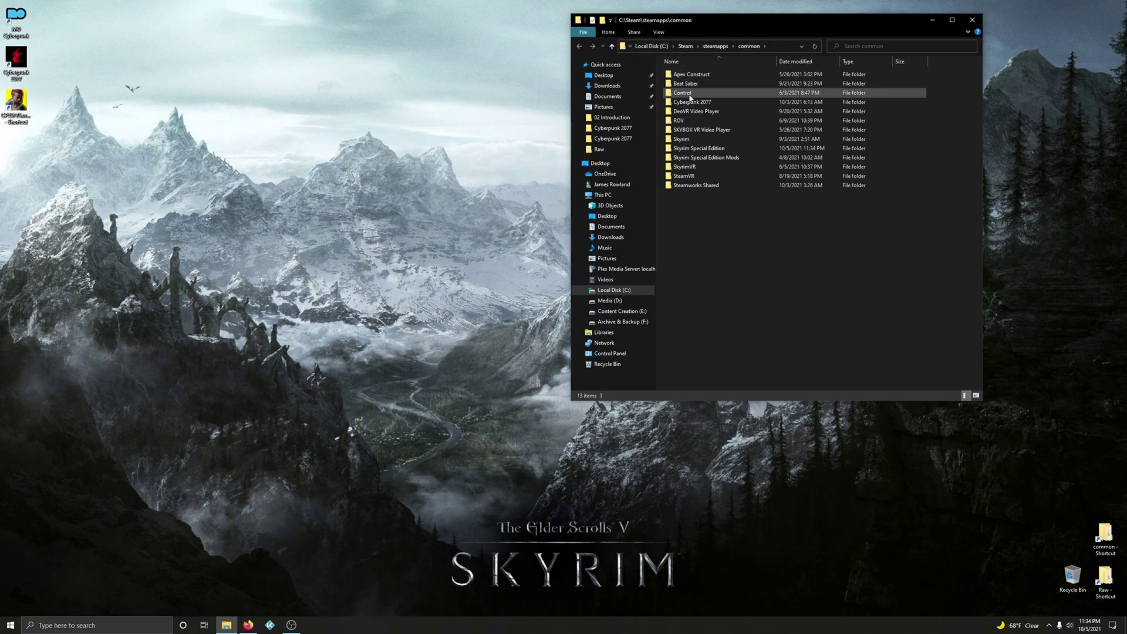
pyautogui.click(689, 153)
pyautogui.rightClick(688, 153)
pyautogui.click(710, 345)
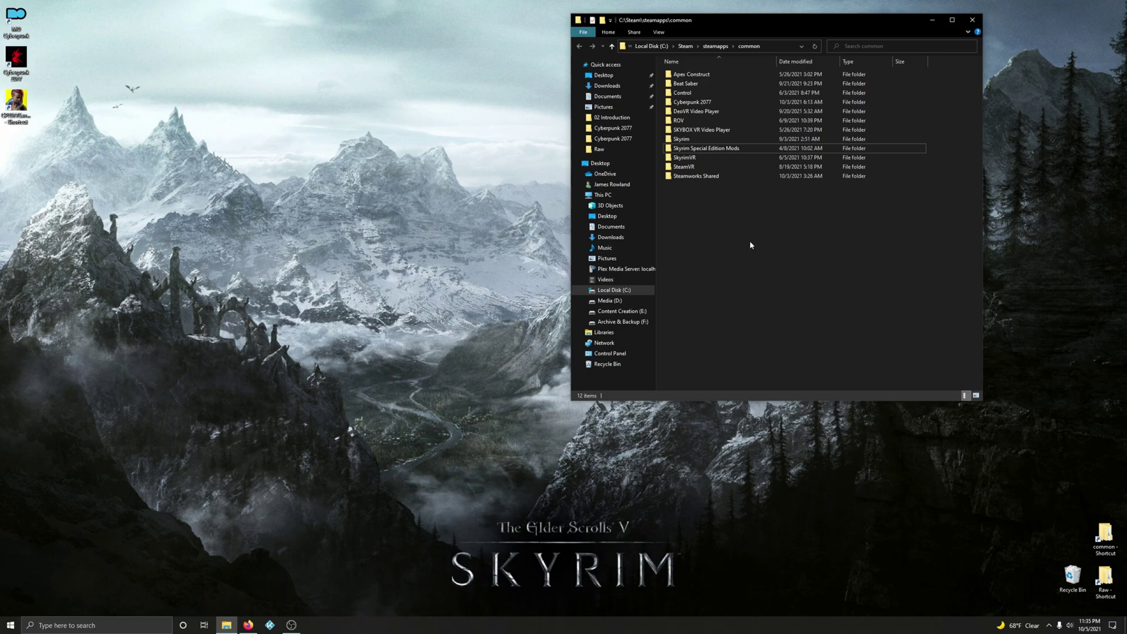
# Step: Delete the Skyrim Special Edition folder in Documents\My Games and close File Explorer
pyautogui.click(612, 98)
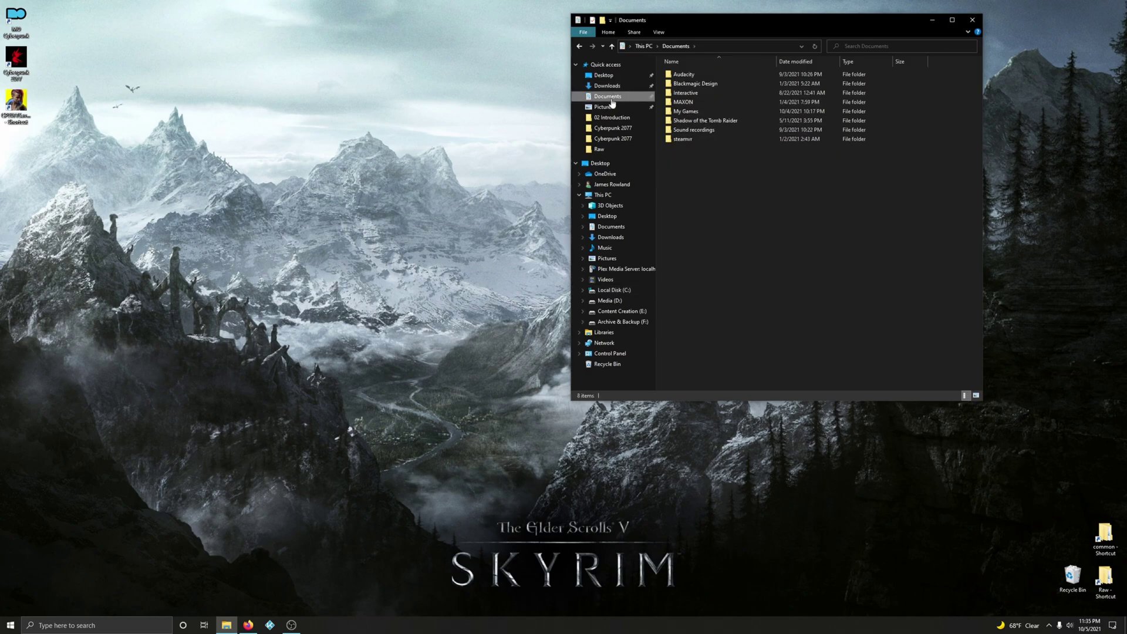
pyautogui.doubleClick(693, 114)
pyautogui.click(699, 76)
pyautogui.rightClick(699, 77)
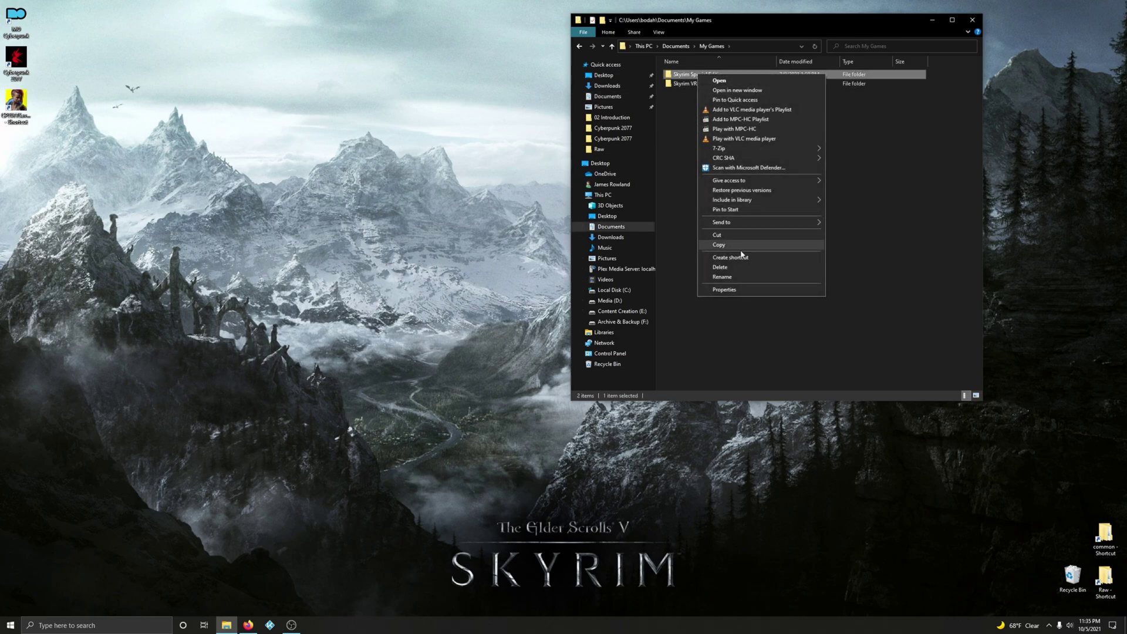
pyautogui.click(733, 270)
pyautogui.click(969, 23)
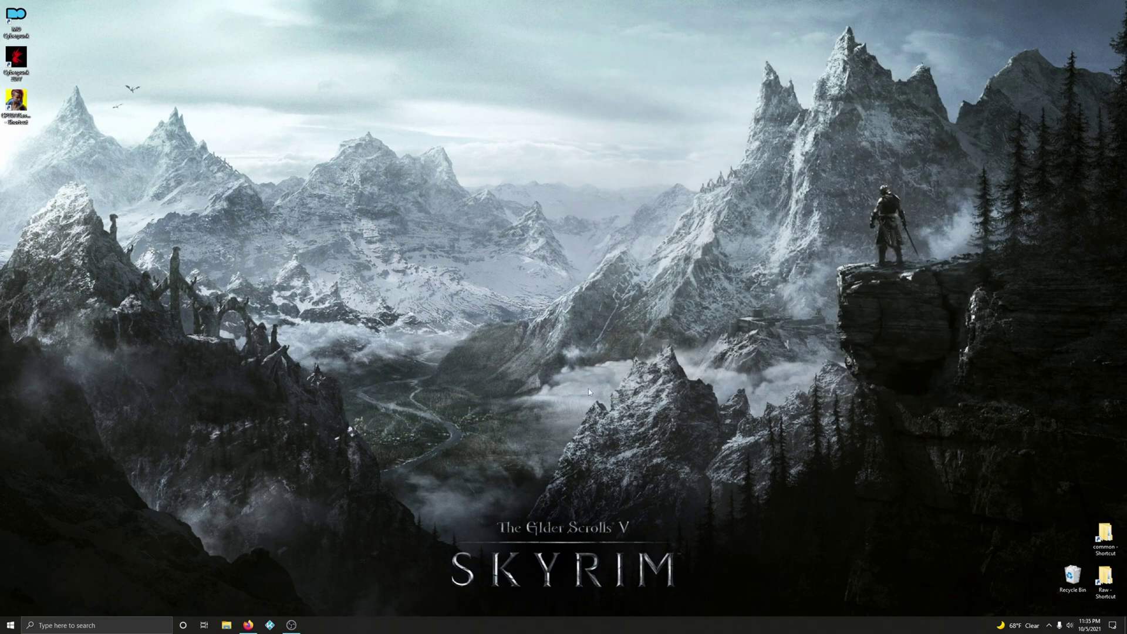
# Step: Show all owned games in the Steam library and install Skyrim Special Edition into C:\Steam
pyautogui.click(1050, 626)
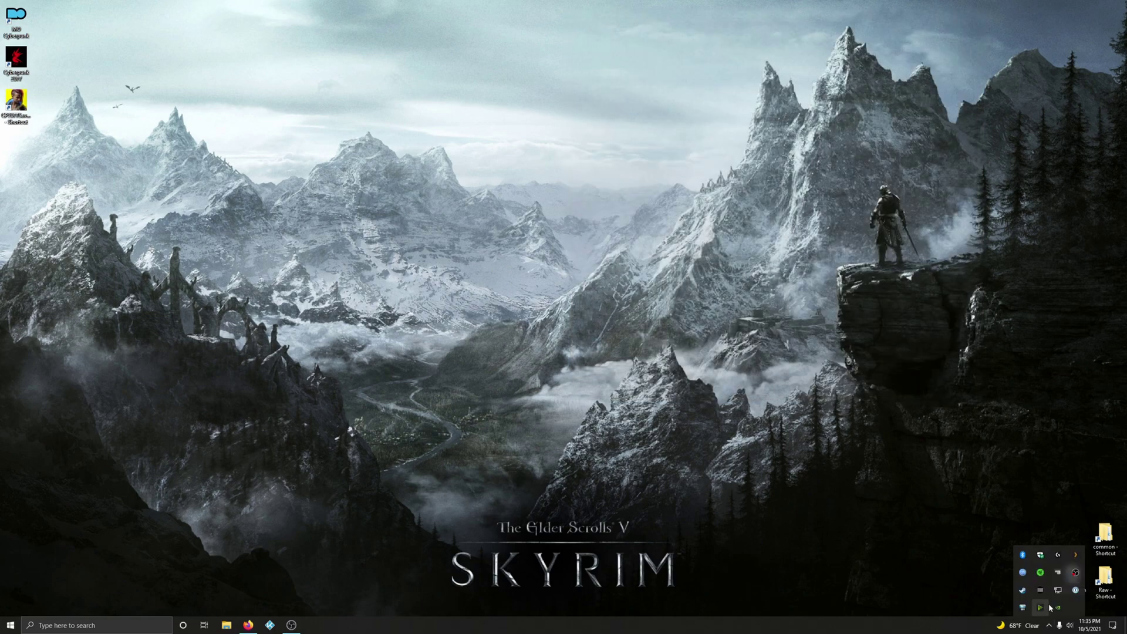
pyautogui.rightClick(1026, 592)
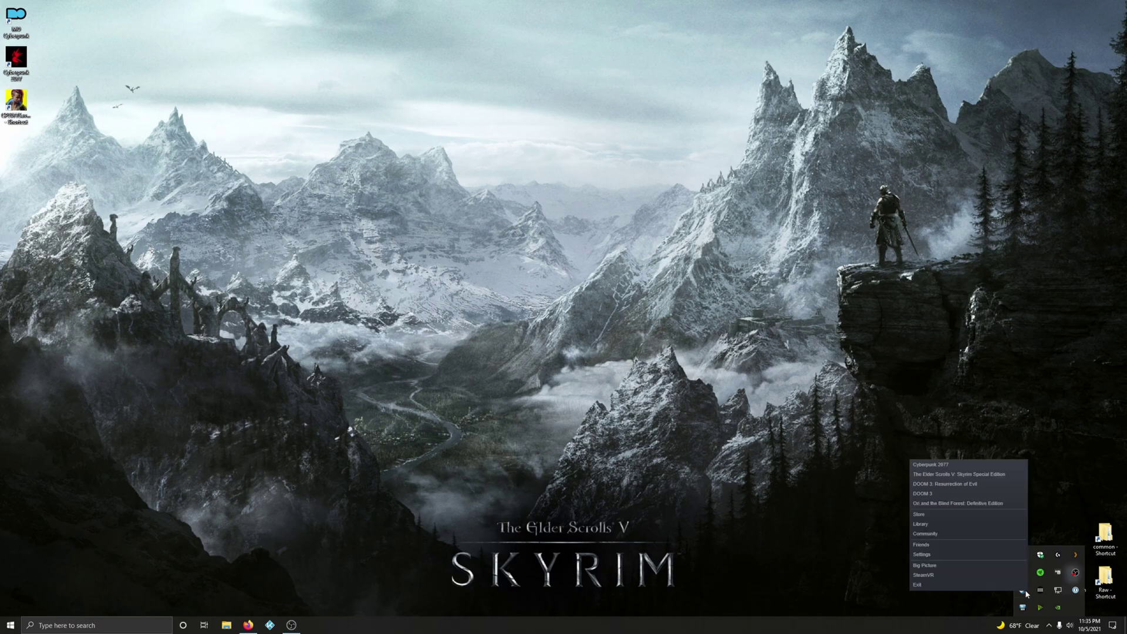
pyautogui.click(921, 523)
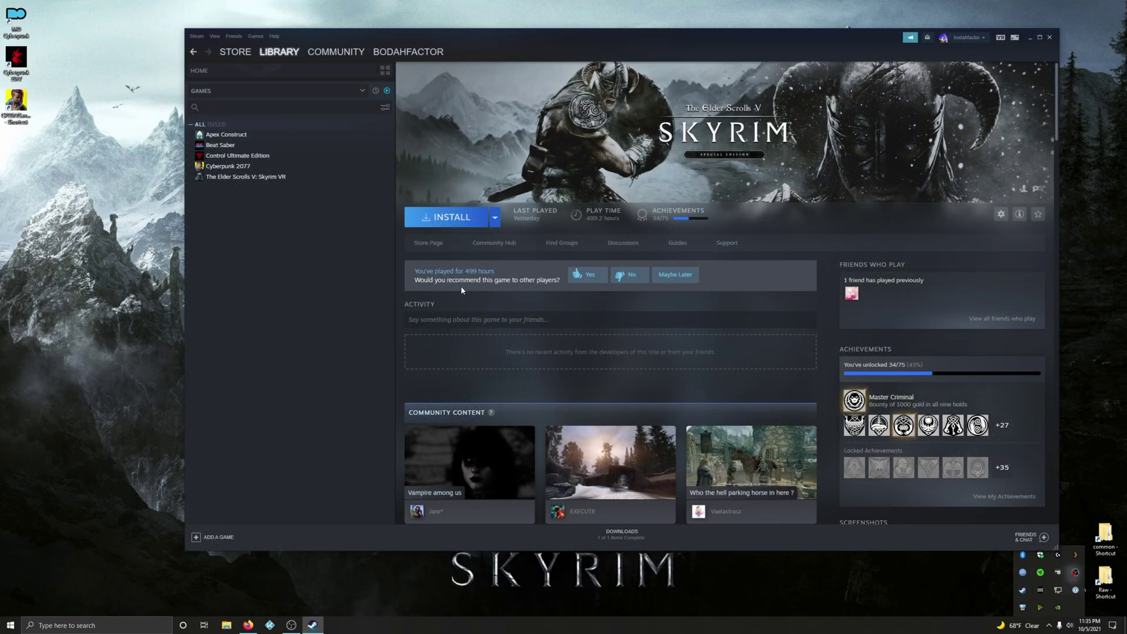
pyautogui.click(387, 91)
pyautogui.scroll(-5, 298, 388)
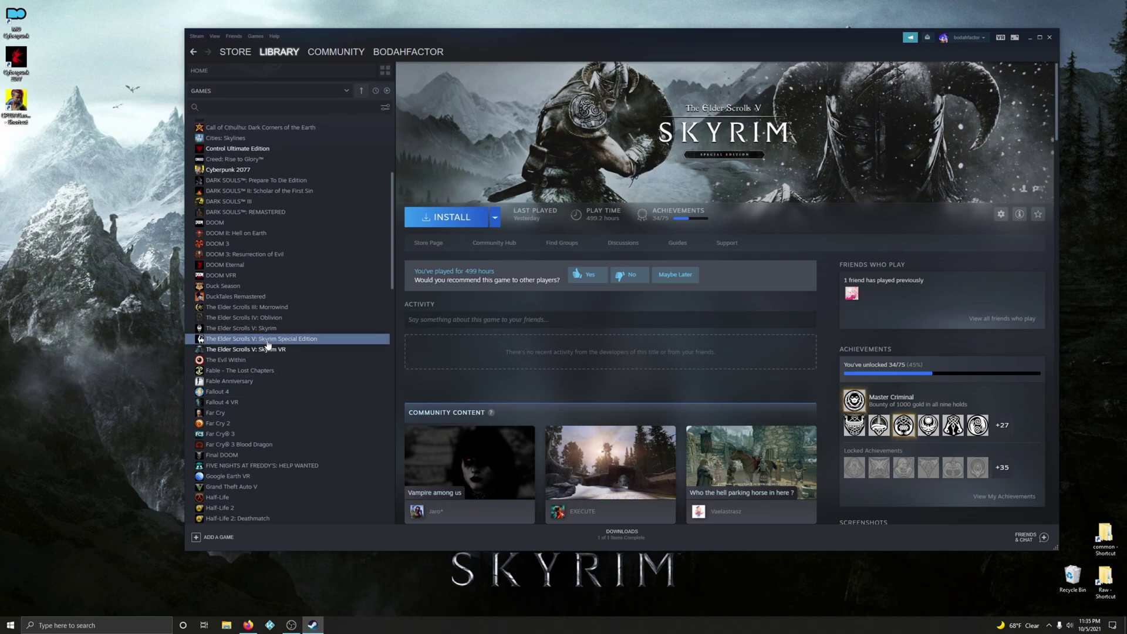
pyautogui.click(455, 218)
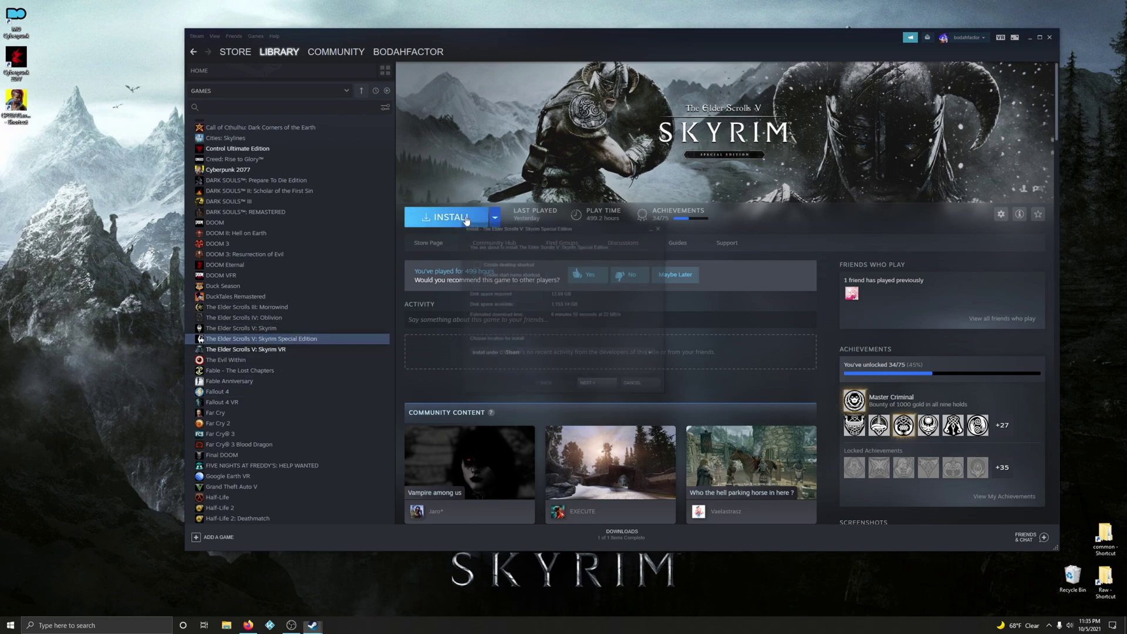
pyautogui.click(588, 386)
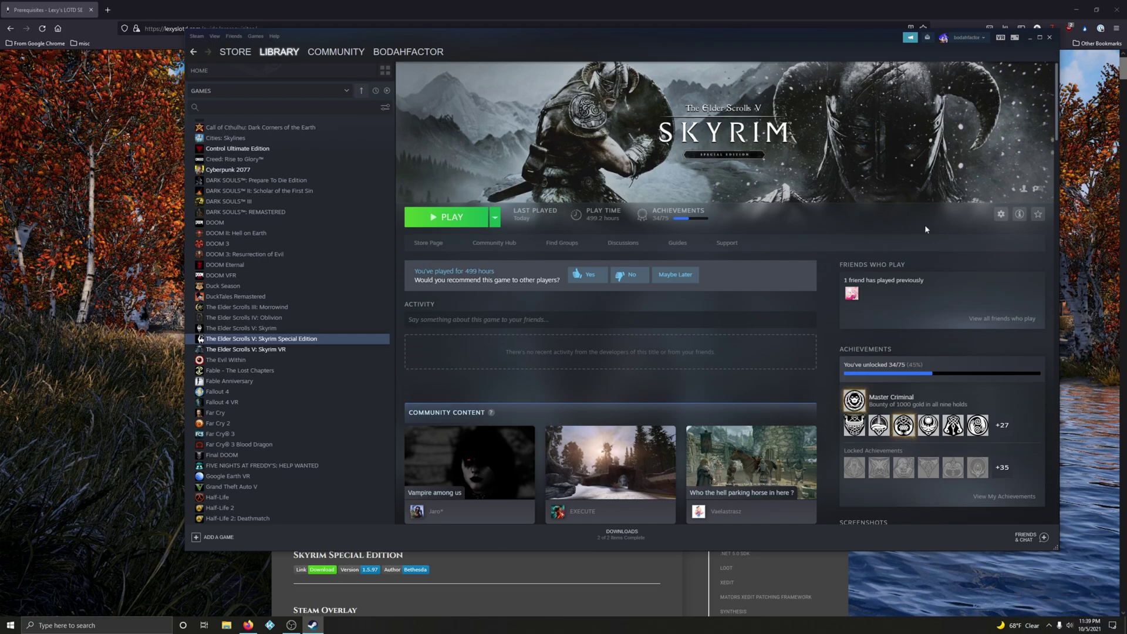
# Step: Scroll the guide to Steam Overlay, with Firefox snapped left and Steam snapped right
pyautogui.click(1028, 36)
pyautogui.scroll(-5, 637, 347)
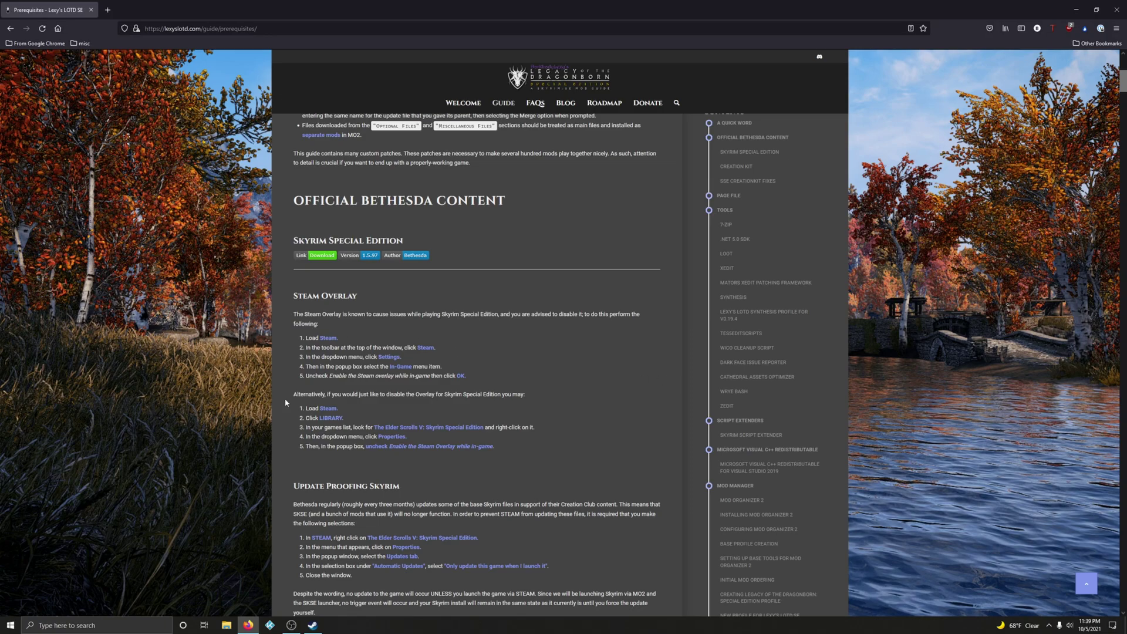
pyautogui.moveTo(763, 14); pyautogui.dragTo(1, 96)
pyautogui.click(732, 237)
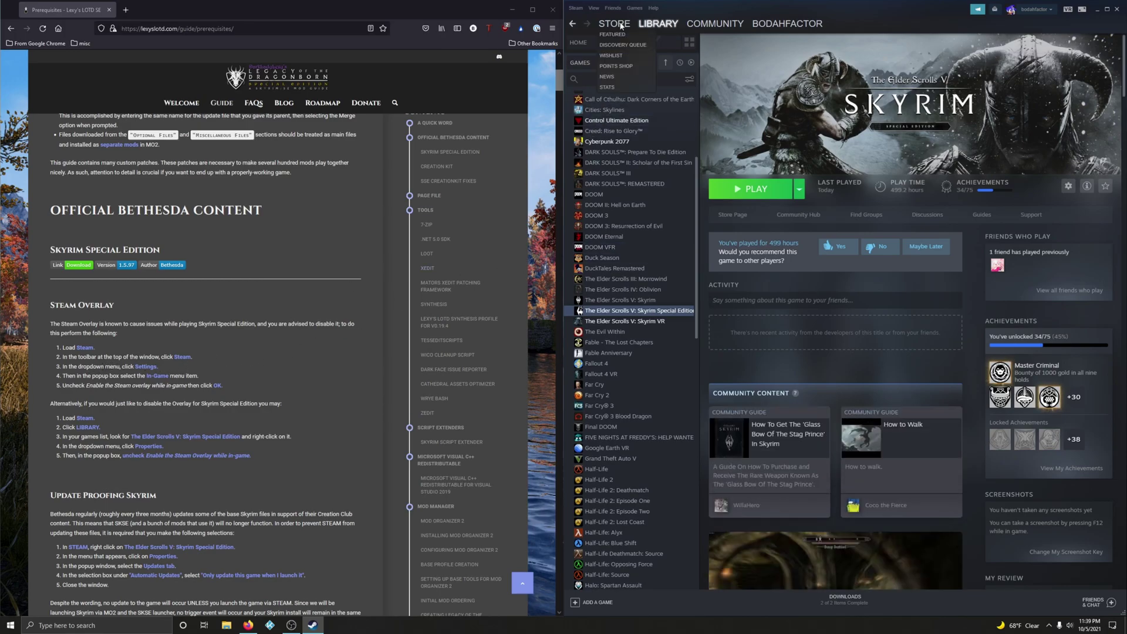
# Step: Uncheck 'Enable the Steam Overlay while in-game' in Steam Settings' In-Game page and confirm with OK
pyautogui.click(576, 8)
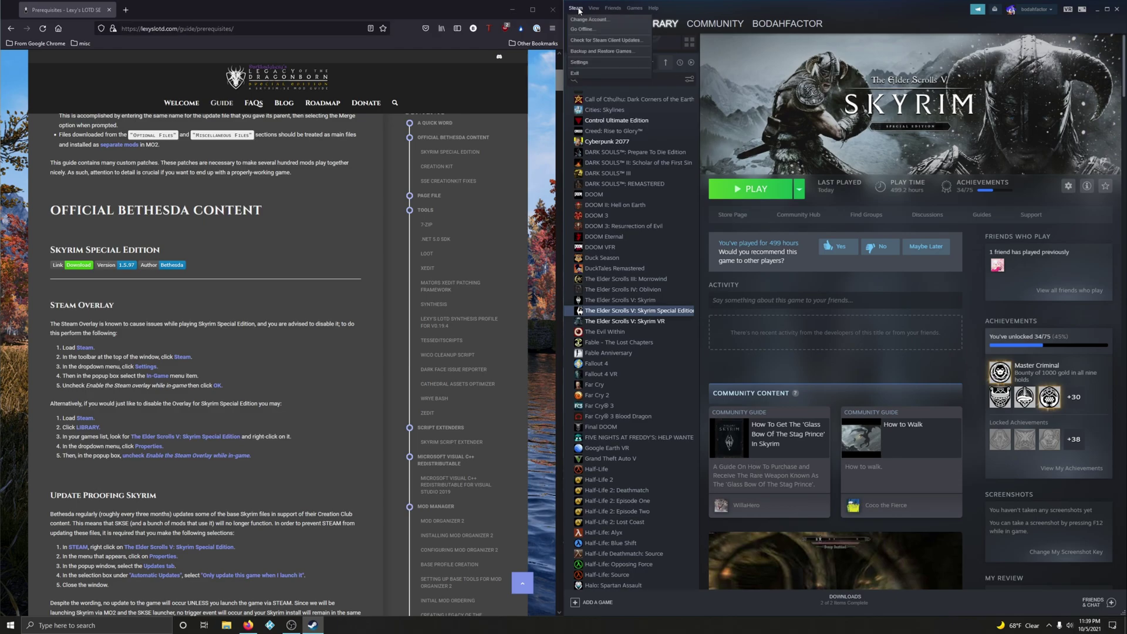
pyautogui.click(579, 63)
pyautogui.moveTo(226, 5); pyautogui.dragTo(805, 43)
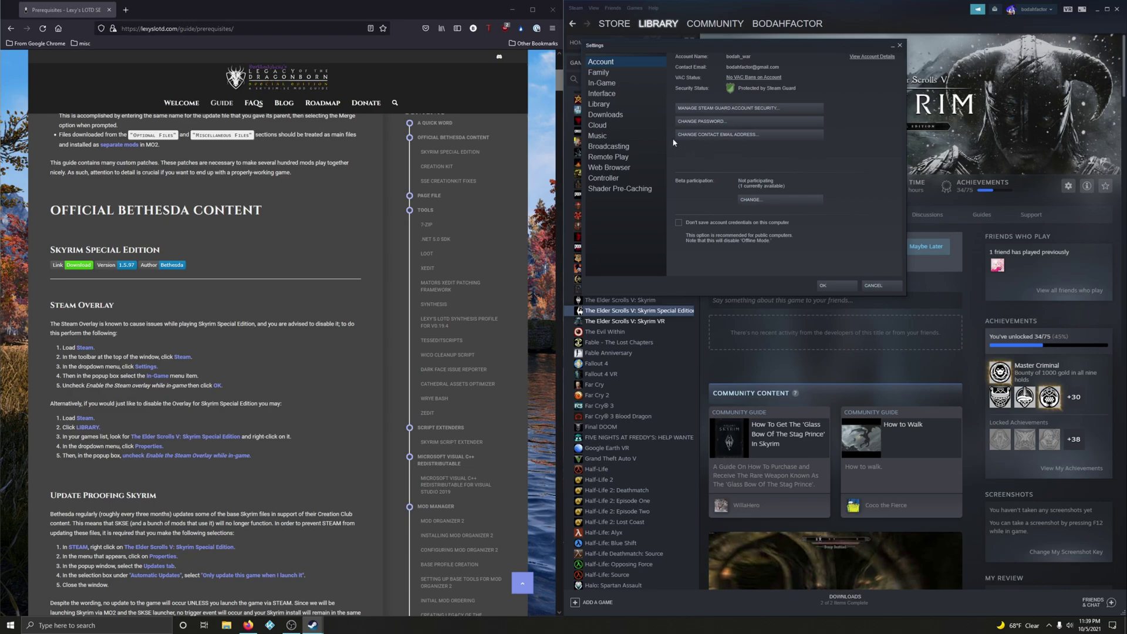
pyautogui.click(602, 83)
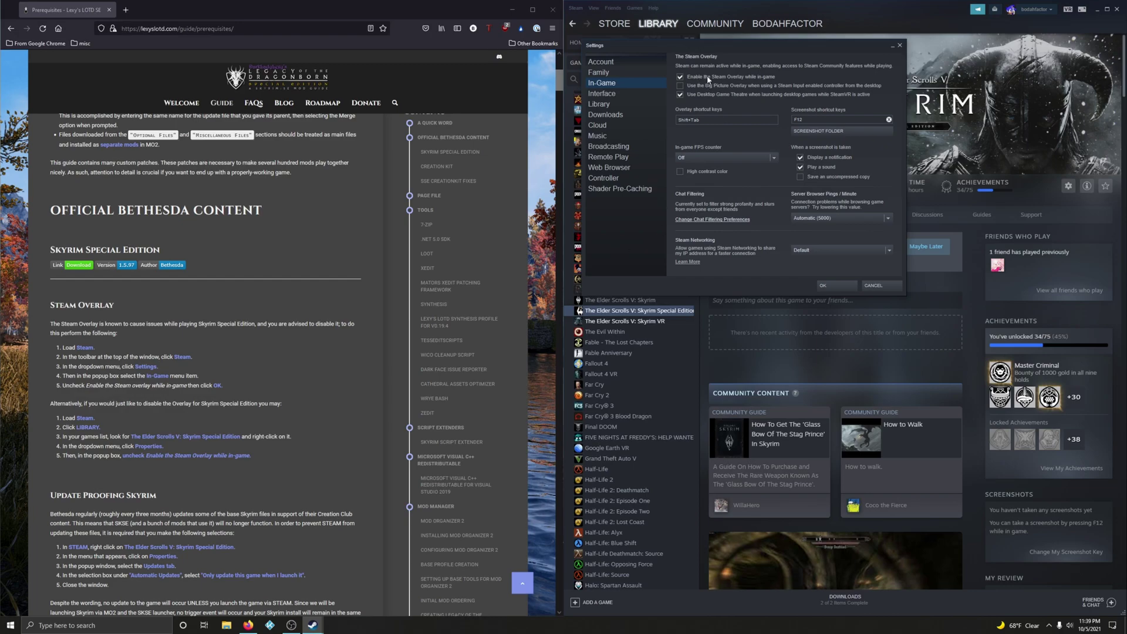
pyautogui.click(682, 77)
pyautogui.click(837, 285)
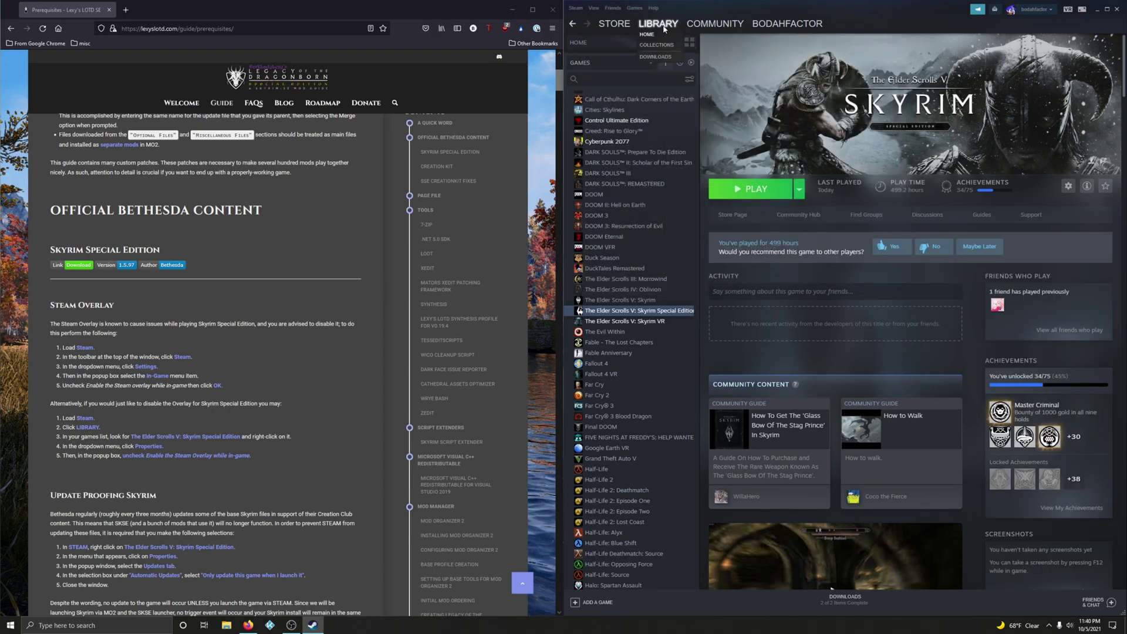
# Step: Check Skyrim Special Edition's Properties confirm the overlay is off, then scroll to Update Proofing Skyrim
pyautogui.click(660, 24)
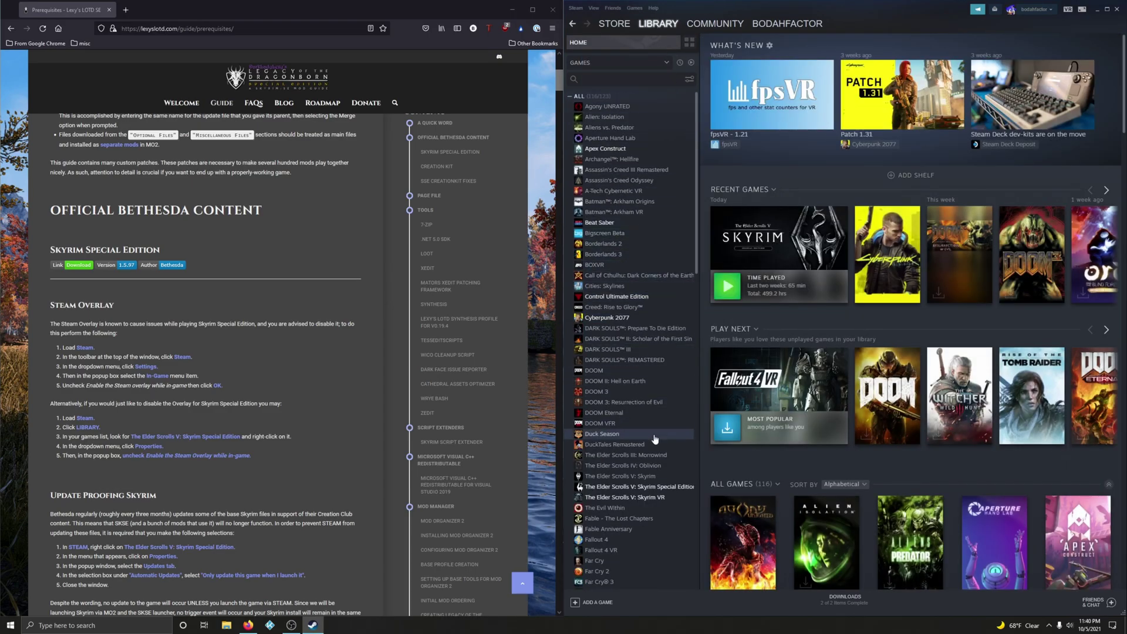
pyautogui.scroll(-3, 651, 359)
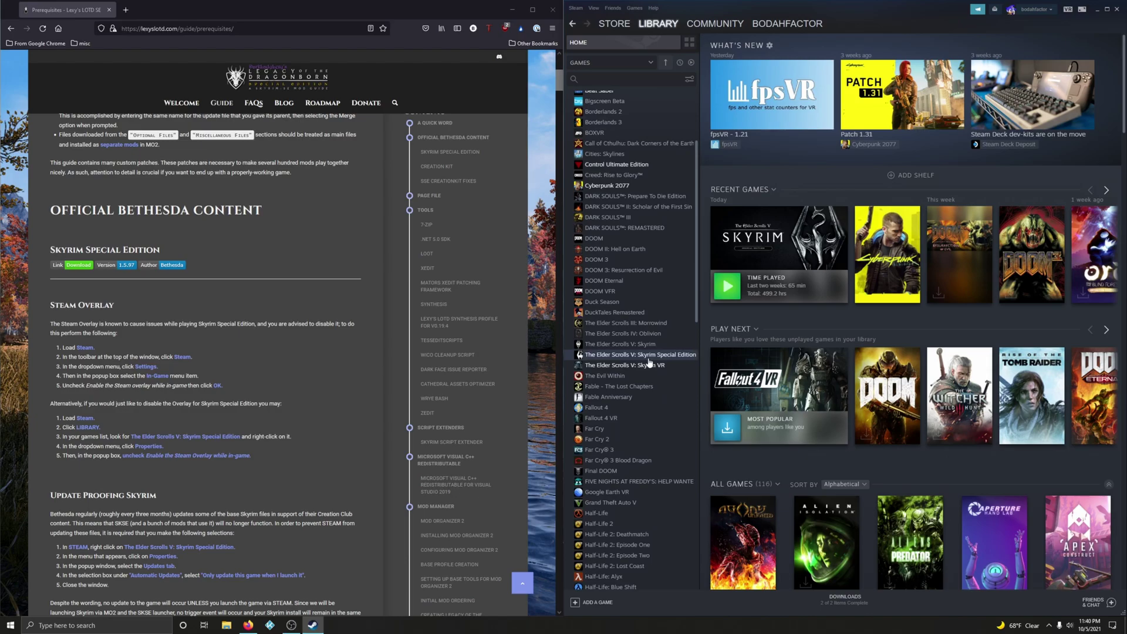
pyautogui.rightClick(649, 360)
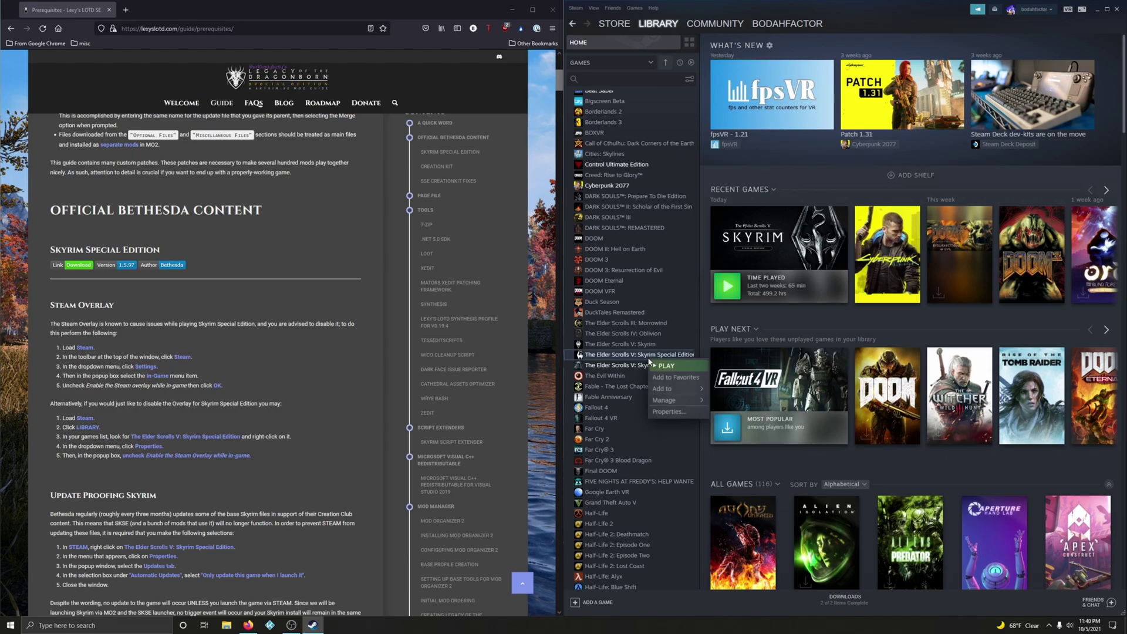
pyautogui.click(674, 413)
pyautogui.moveTo(621, 189); pyautogui.dragTo(790, 185)
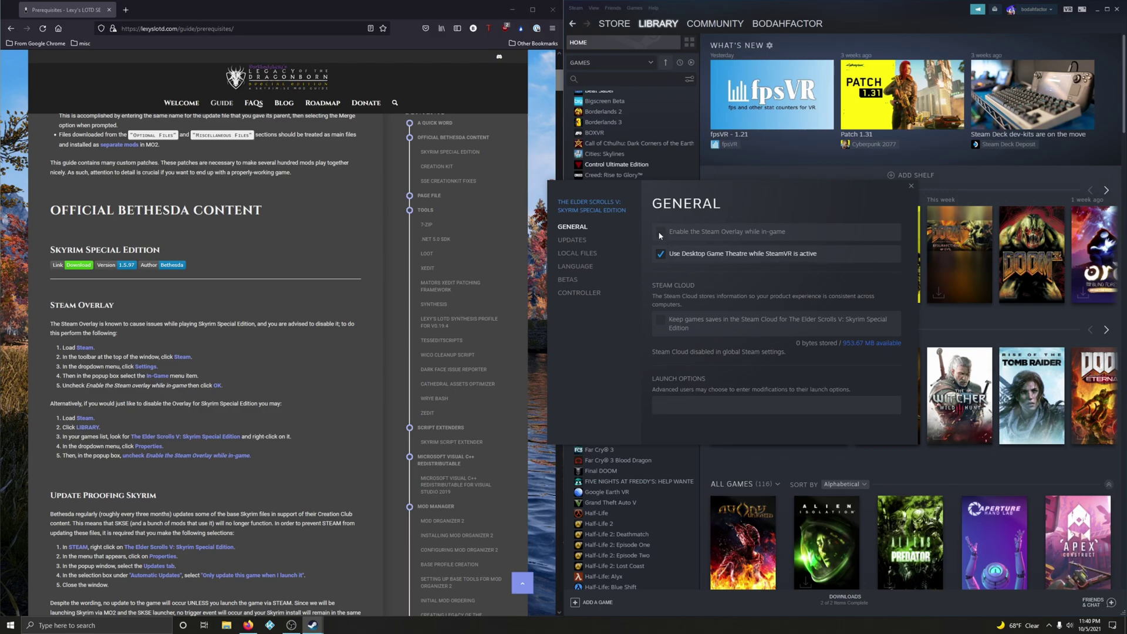
pyautogui.click(911, 185)
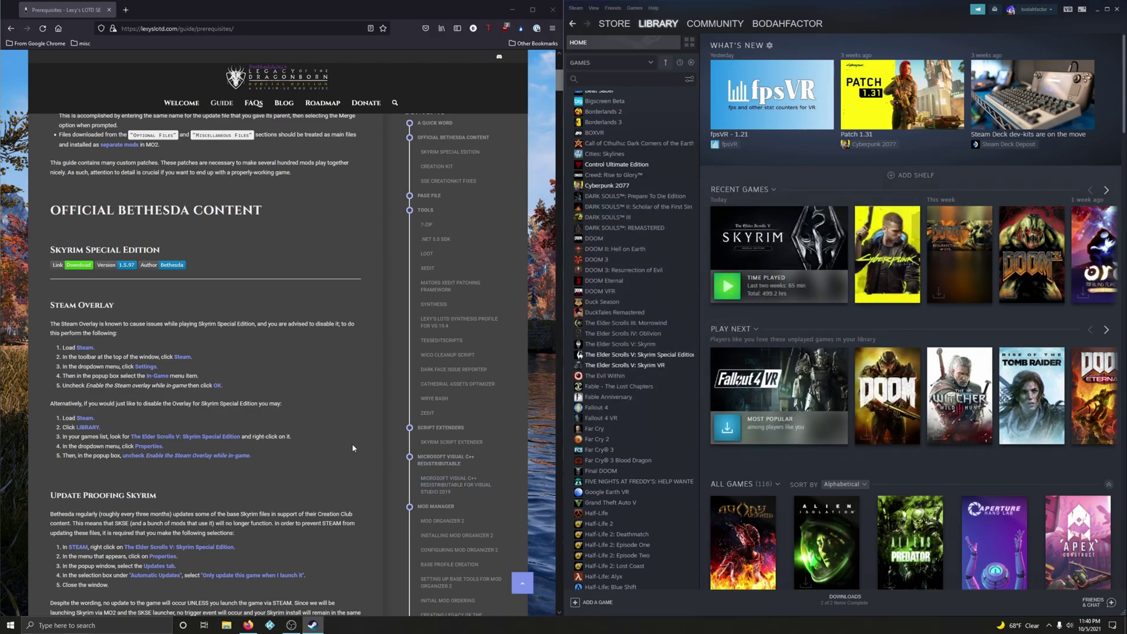
pyautogui.scroll(-3, 357, 449)
pyautogui.scroll(-2, 344, 444)
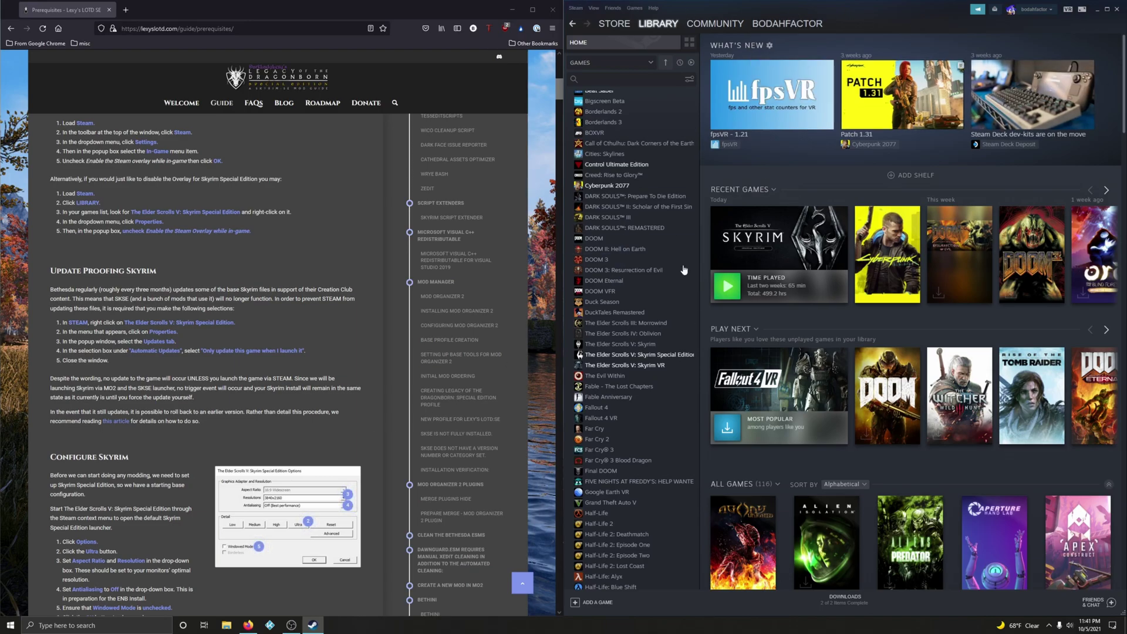
# Step: Set Skyrim Special Edition's Automatic Updates to 'Only update this game when I launch it'
pyautogui.rightClick(631, 357)
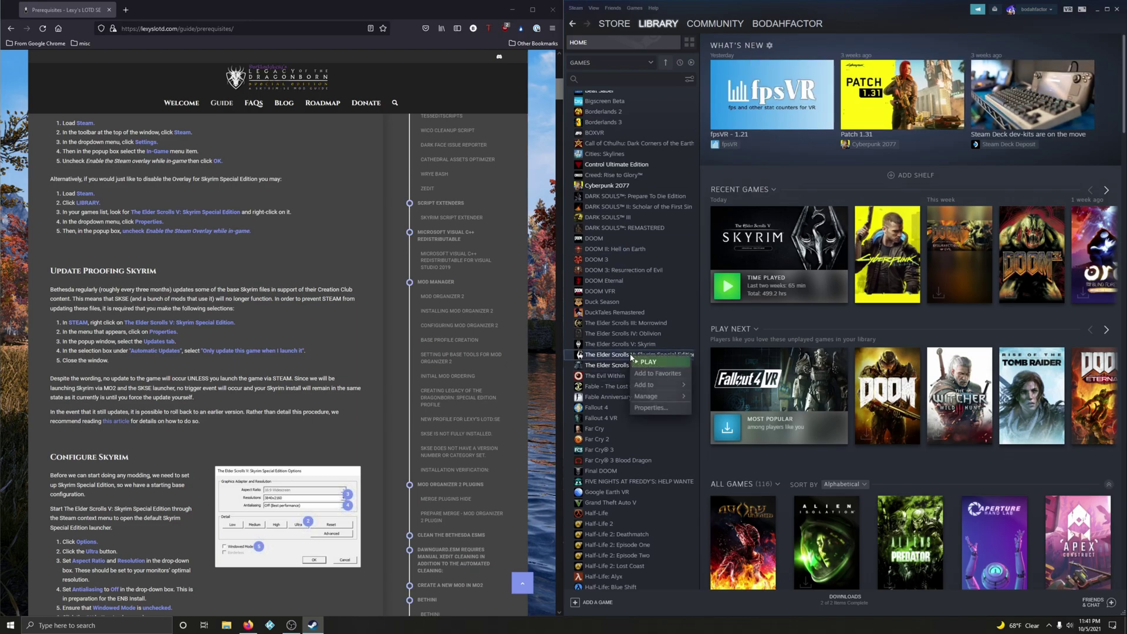
pyautogui.click(652, 408)
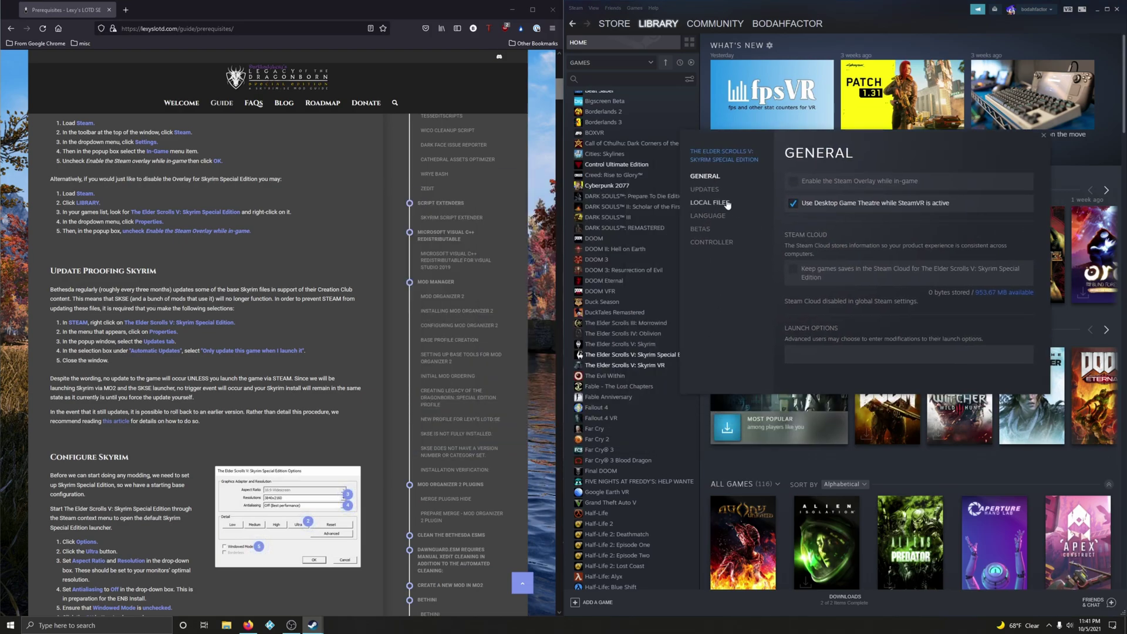
pyautogui.click(712, 190)
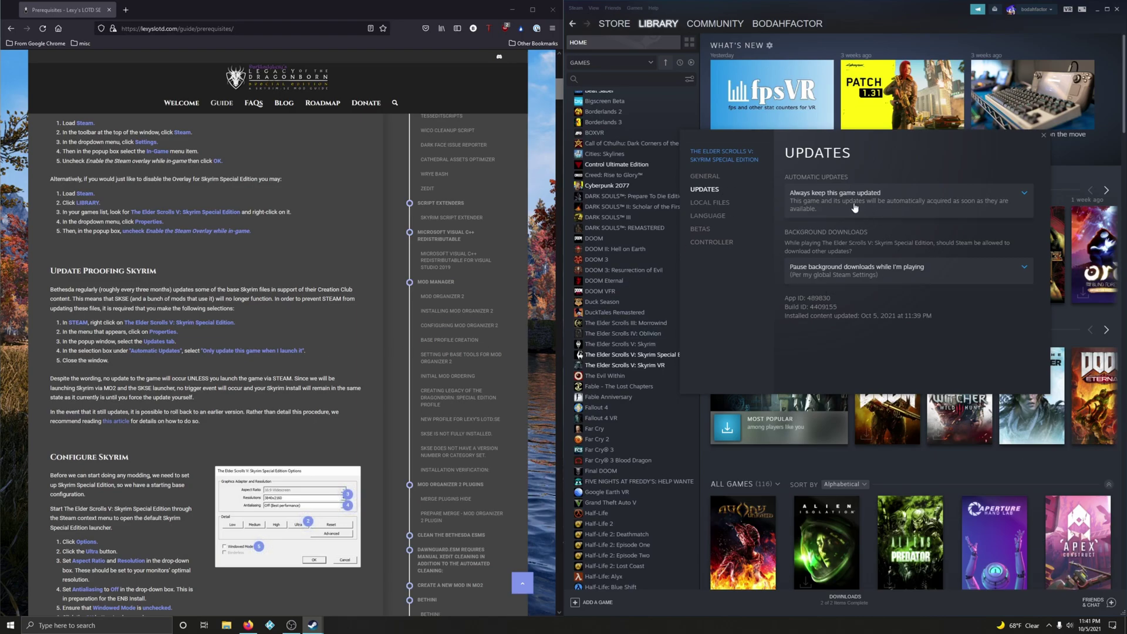
pyautogui.click(1024, 199)
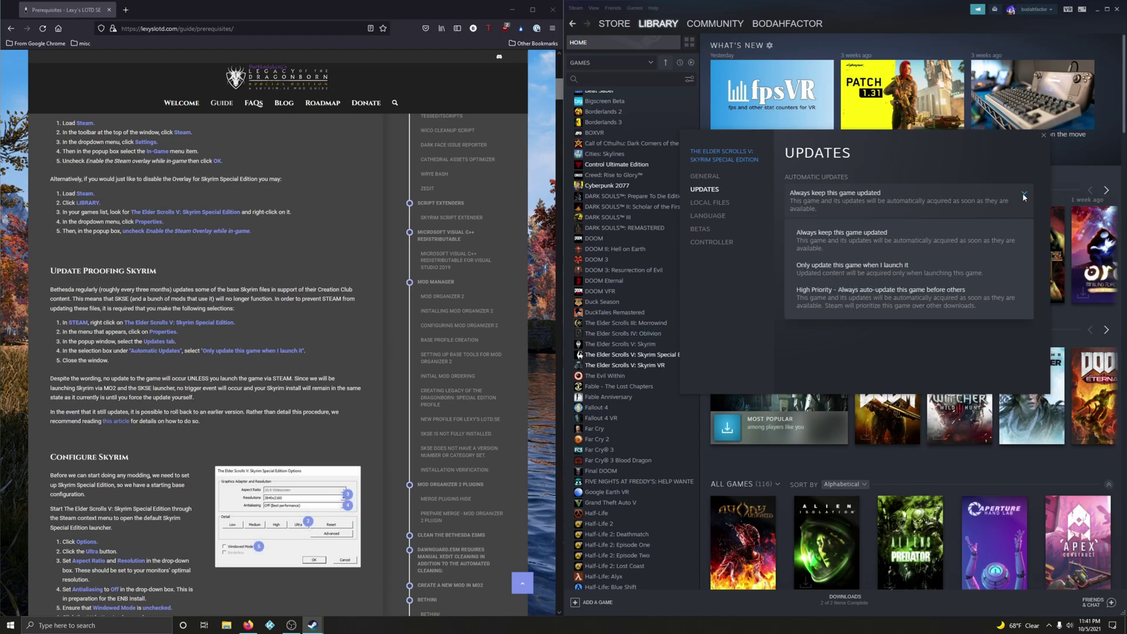
pyautogui.click(871, 275)
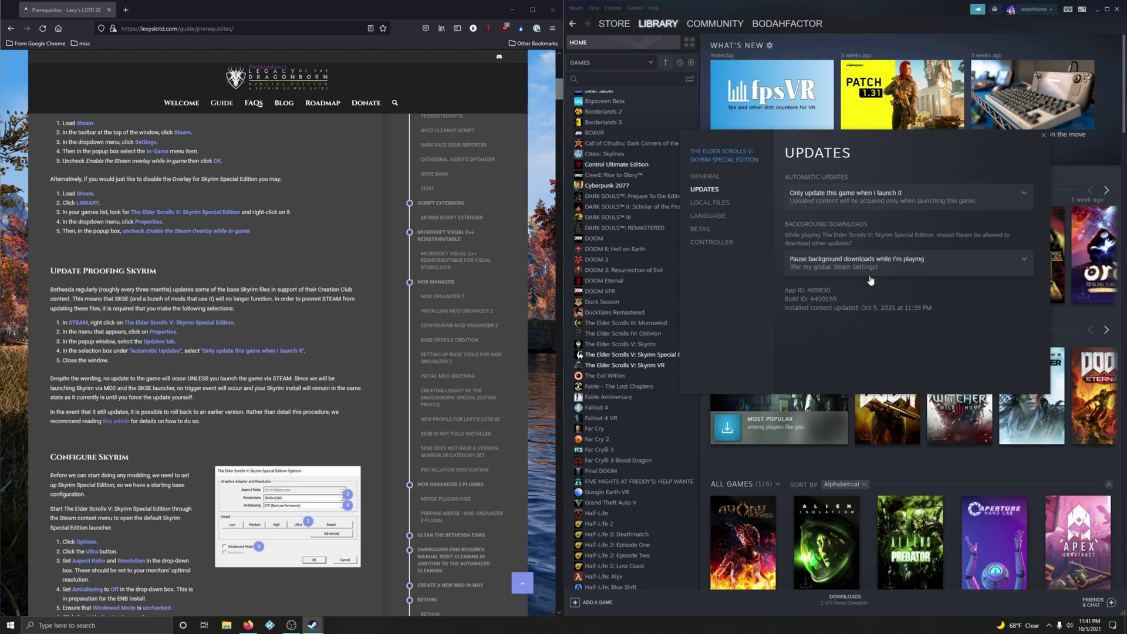
pyautogui.click(1044, 136)
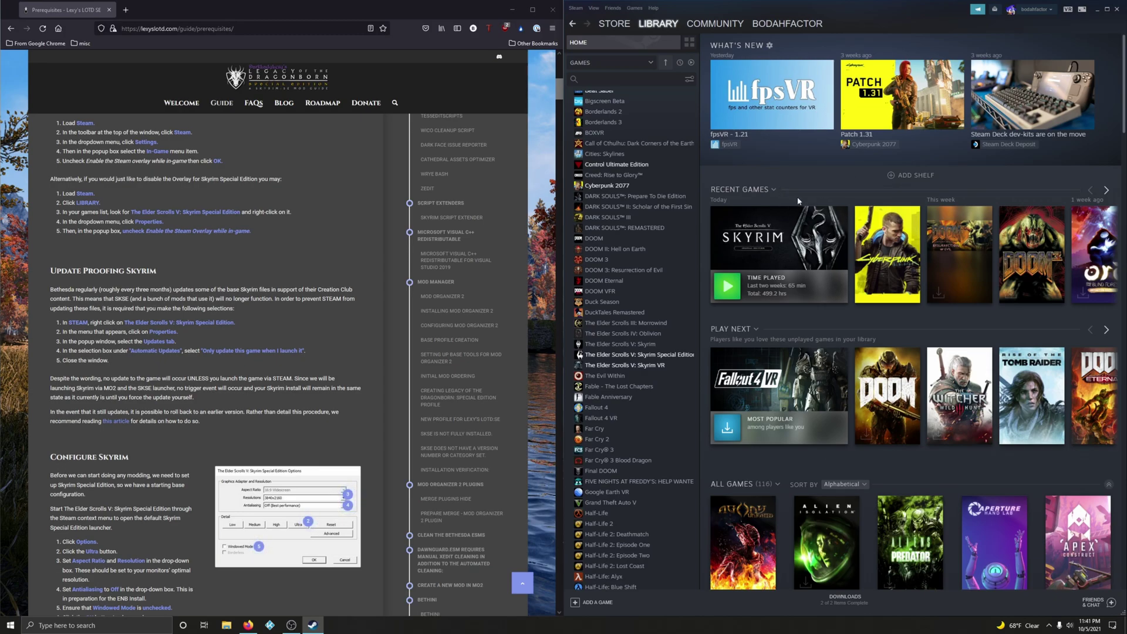
# Step: Launch Skyrim SE, dismiss the video hardware warnings, and apply the Ultra preset in Options
pyautogui.click(781, 241)
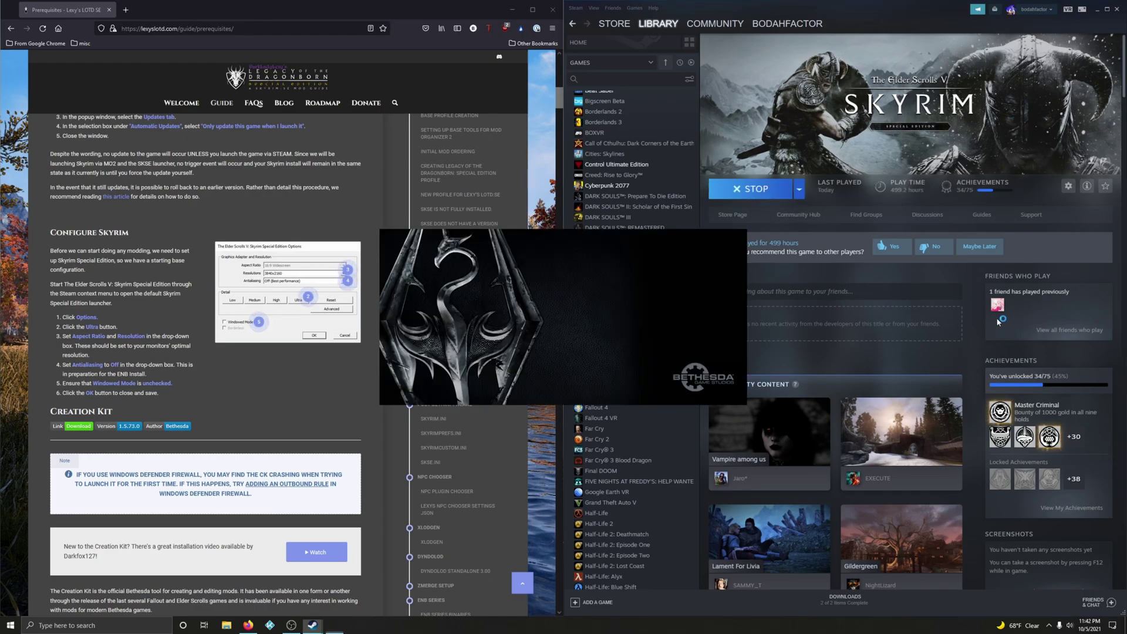
pyautogui.click(631, 344)
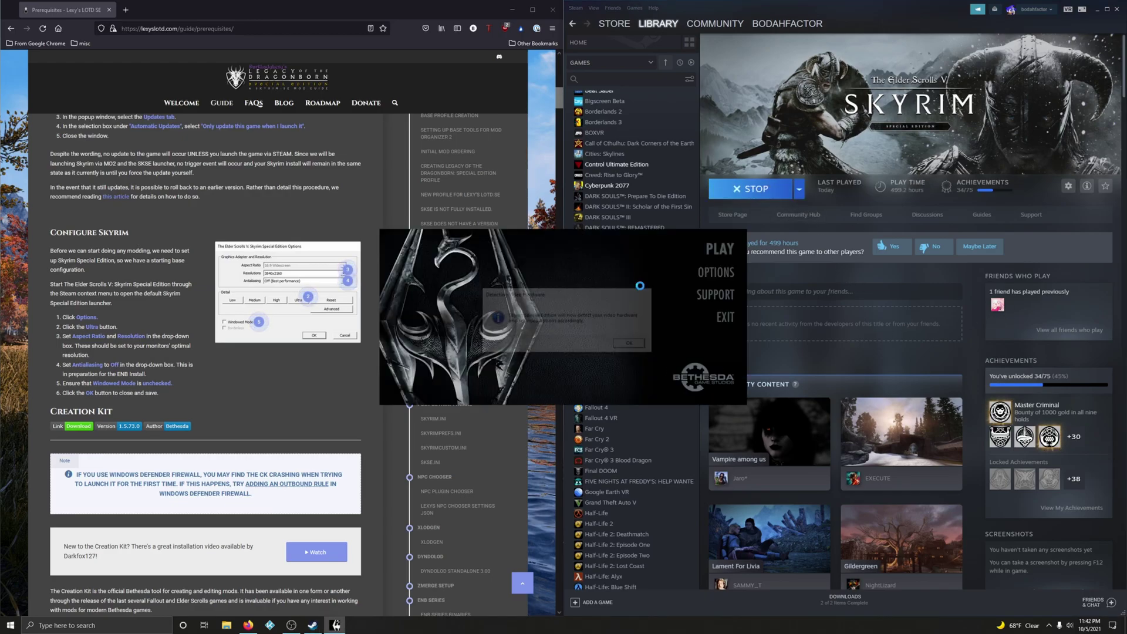
pyautogui.click(632, 341)
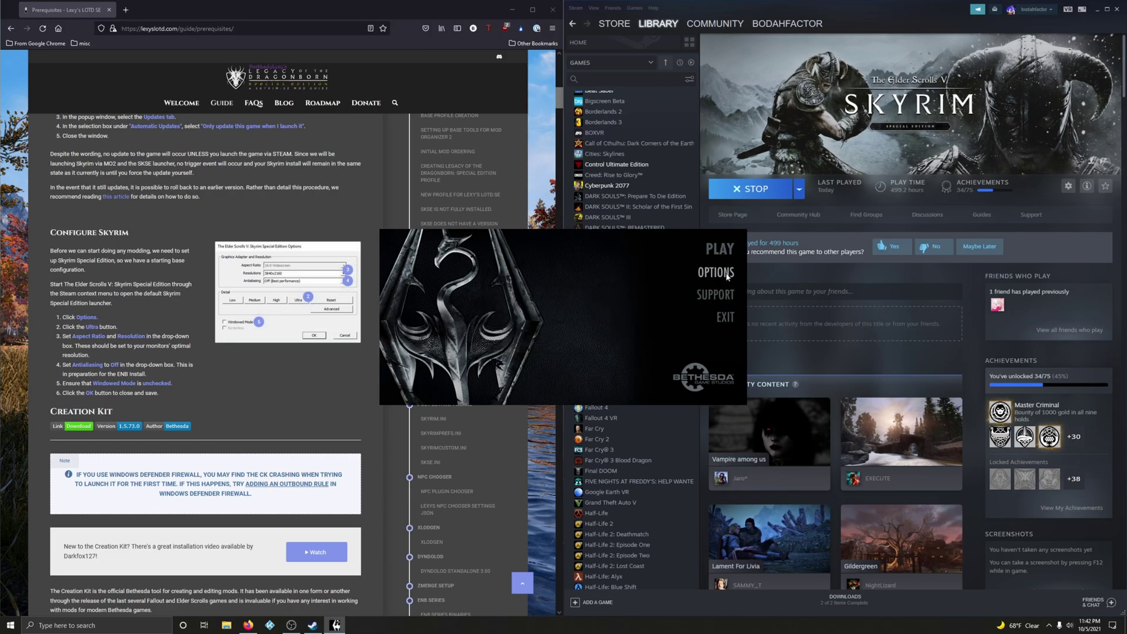
pyautogui.click(728, 276)
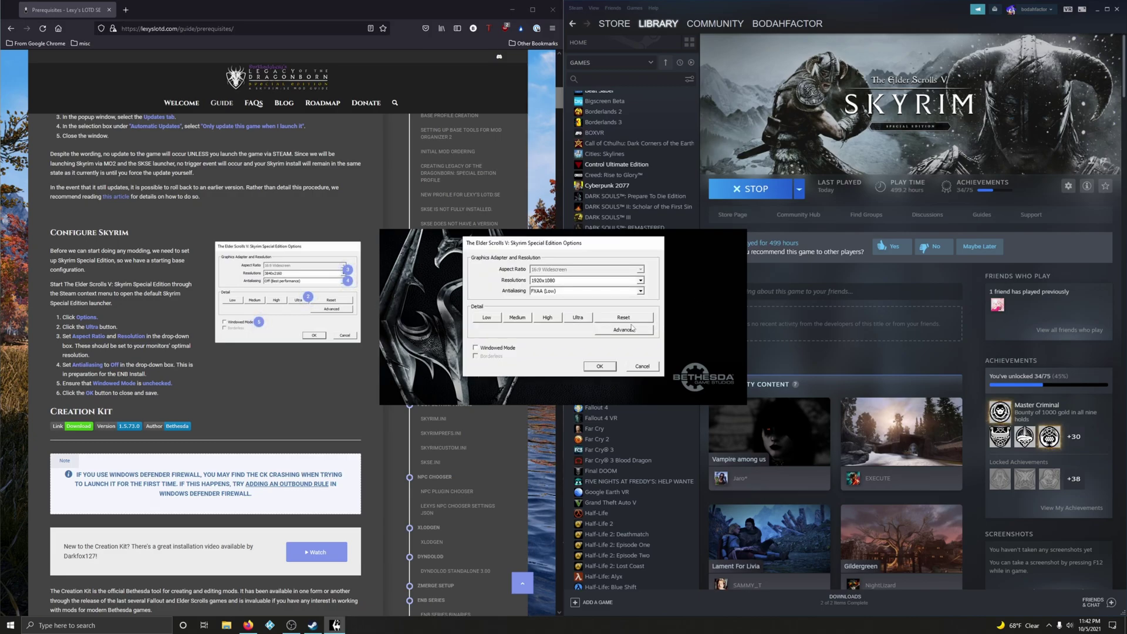
pyautogui.click(578, 318)
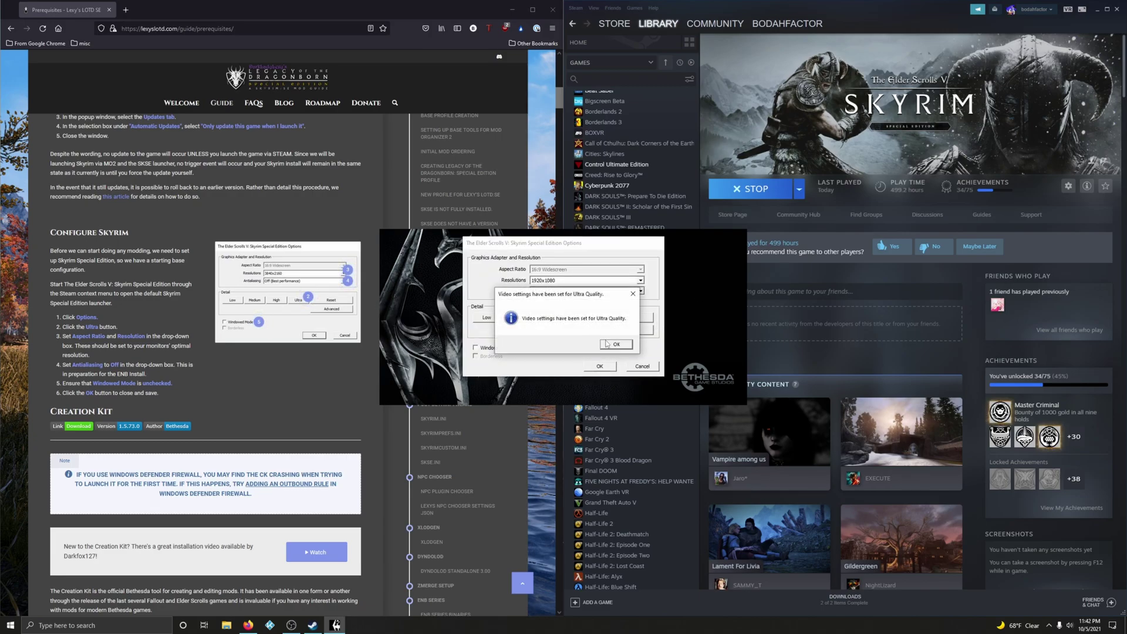
pyautogui.click(611, 345)
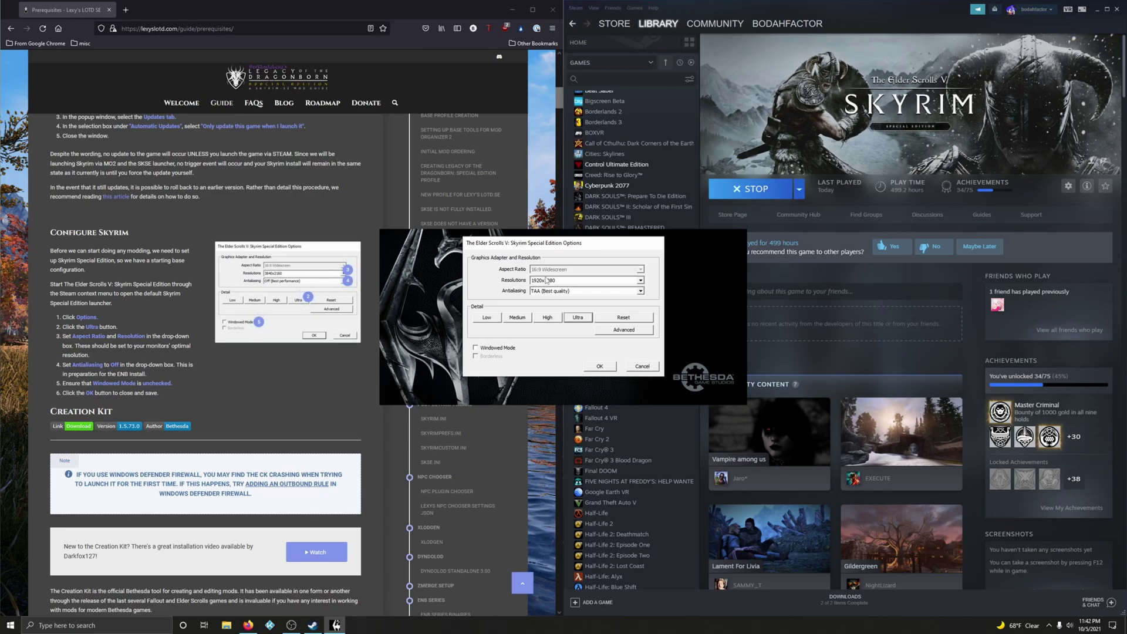
# Step: Set the resolution to 2560x1440 and turn antialiasing Off
pyautogui.click(640, 280)
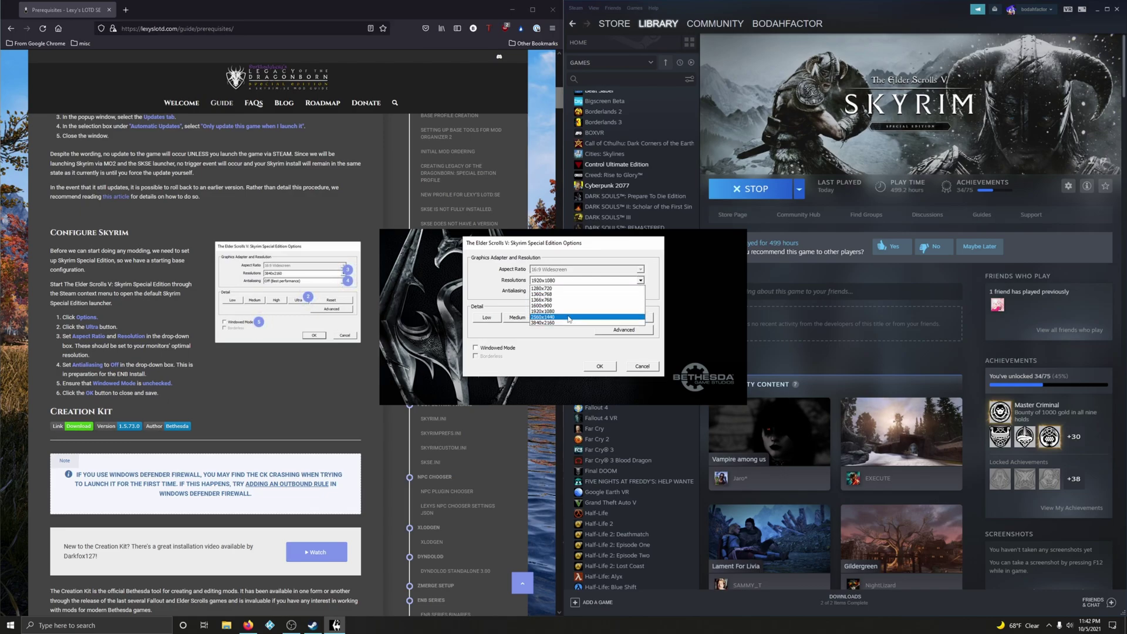
pyautogui.click(554, 317)
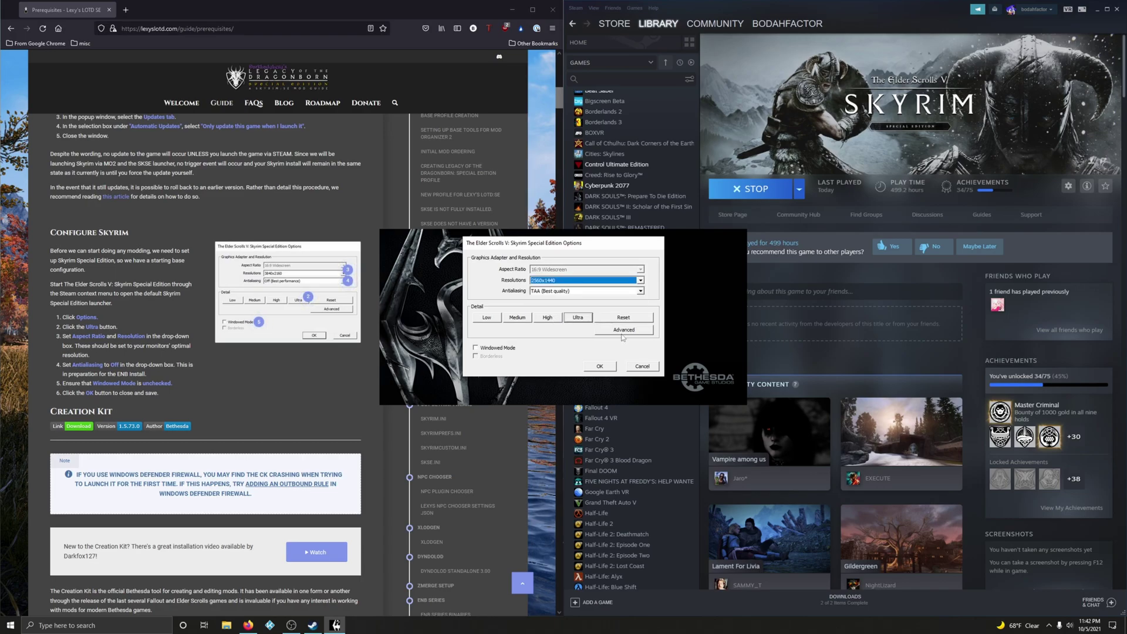
pyautogui.click(574, 292)
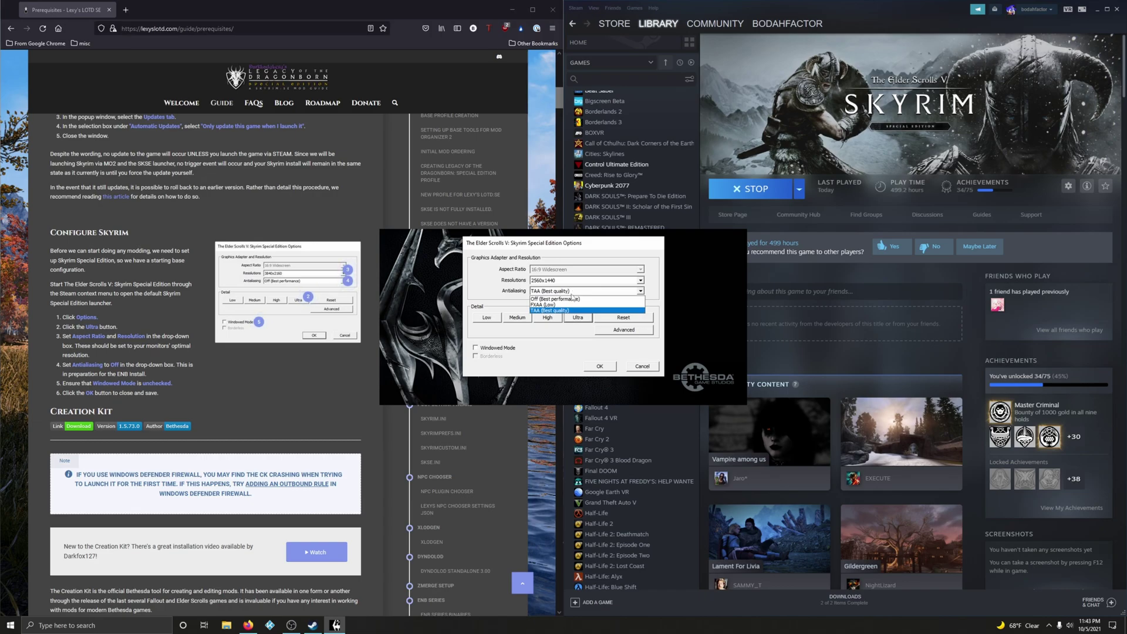
pyautogui.click(570, 300)
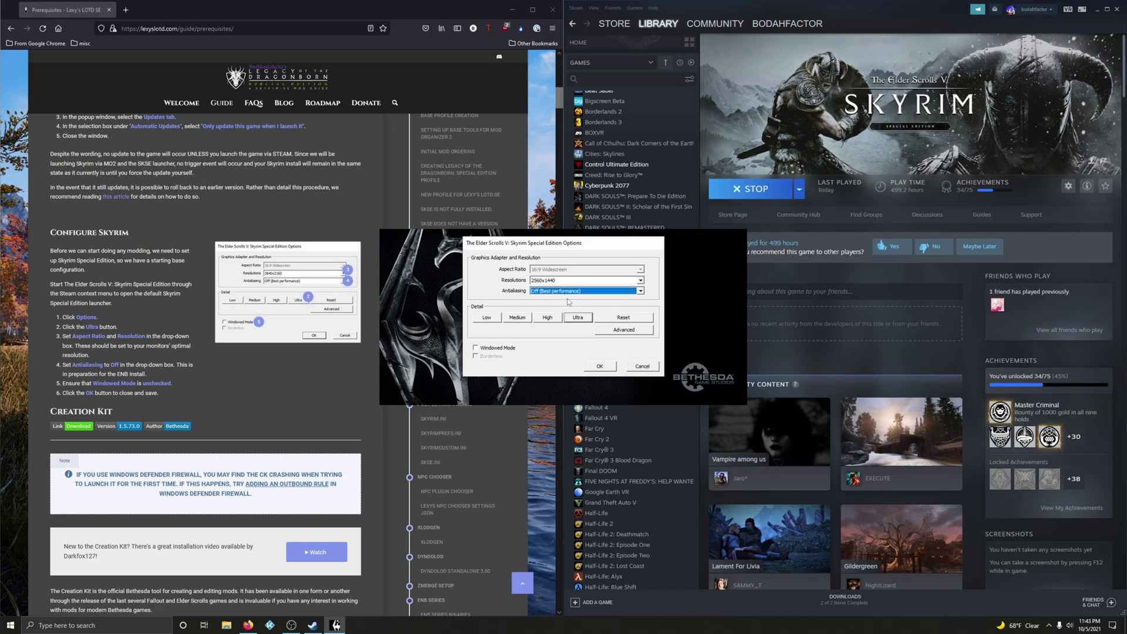